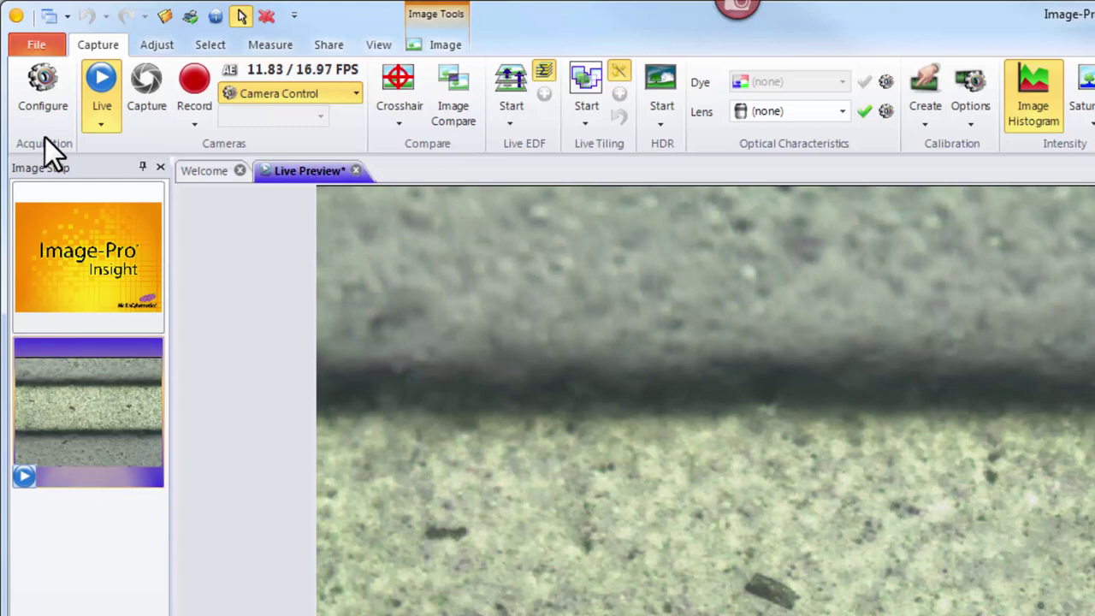
- Stop the live preview and launch the acquisition hardware configuration wizard
{"action": "left_click", "coordinate": [104, 82]}
{"action": "left_click", "coordinate": [41, 82]}
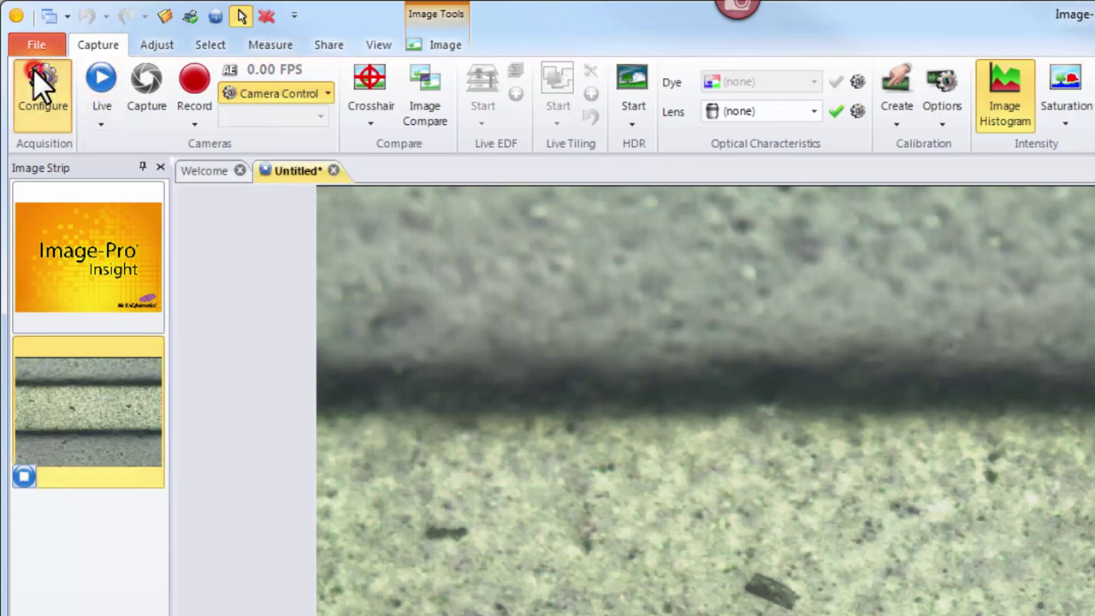
- Past the Welcome page, select the Lumenera INFINITY1-2 camera and advance to Select Lenses
{"action": "left_click_drag", "start_coordinate": [440, 61], "coordinate": [844, 254]}
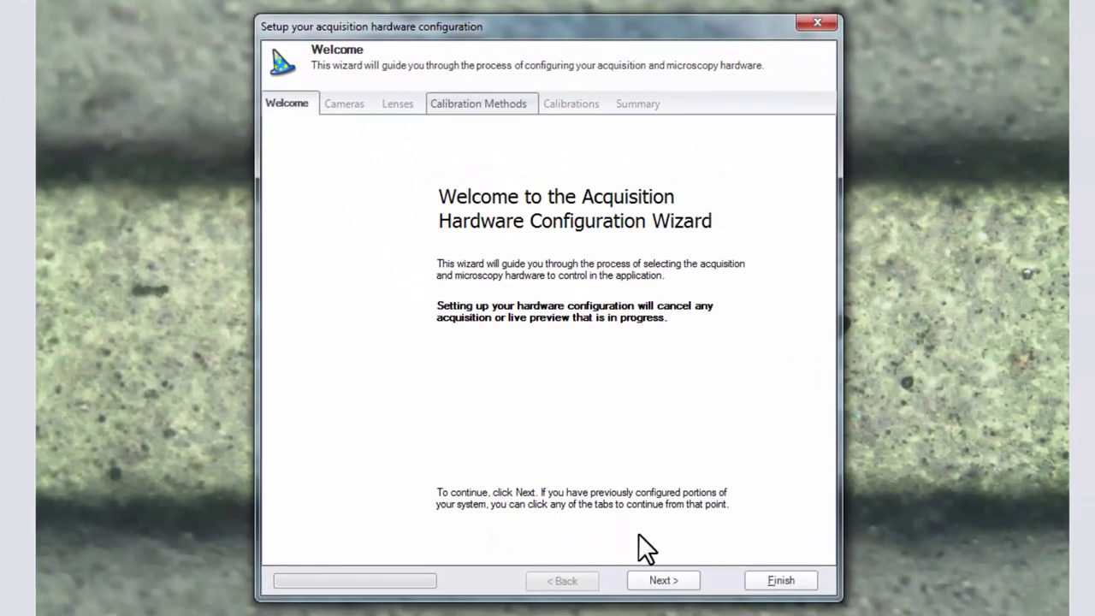
{"action": "left_click", "coordinate": [664, 583]}
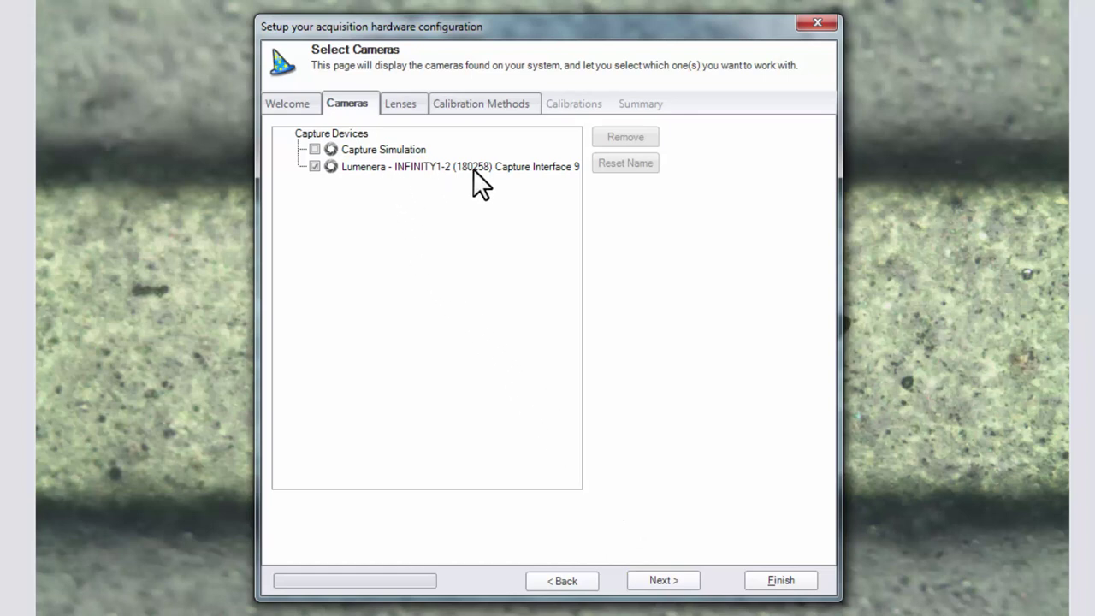
{"action": "left_click", "coordinate": [417, 166]}
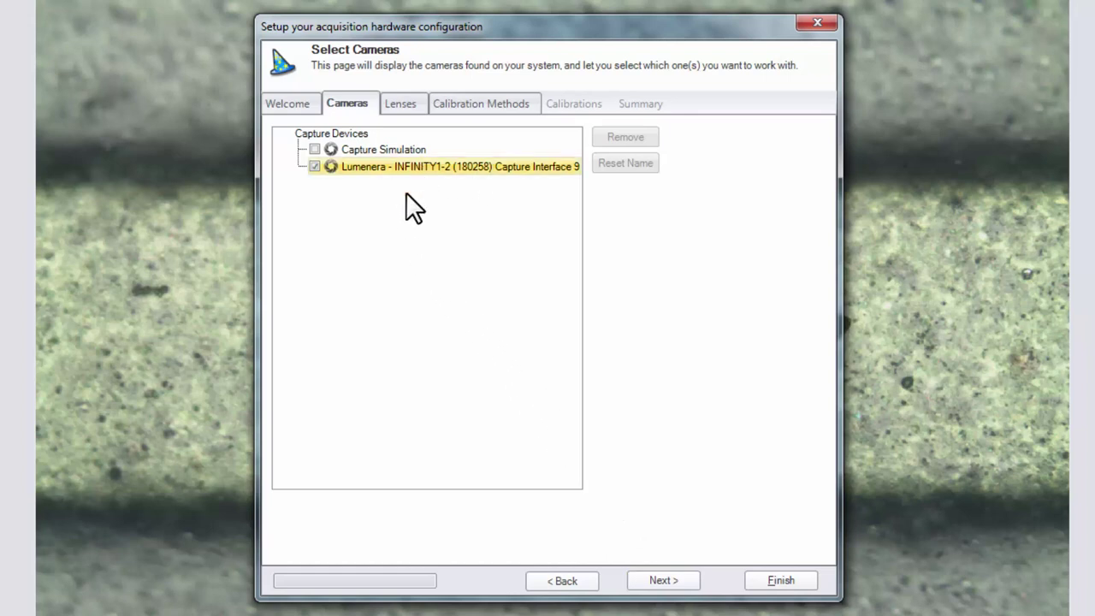
{"action": "left_click", "coordinate": [673, 576]}
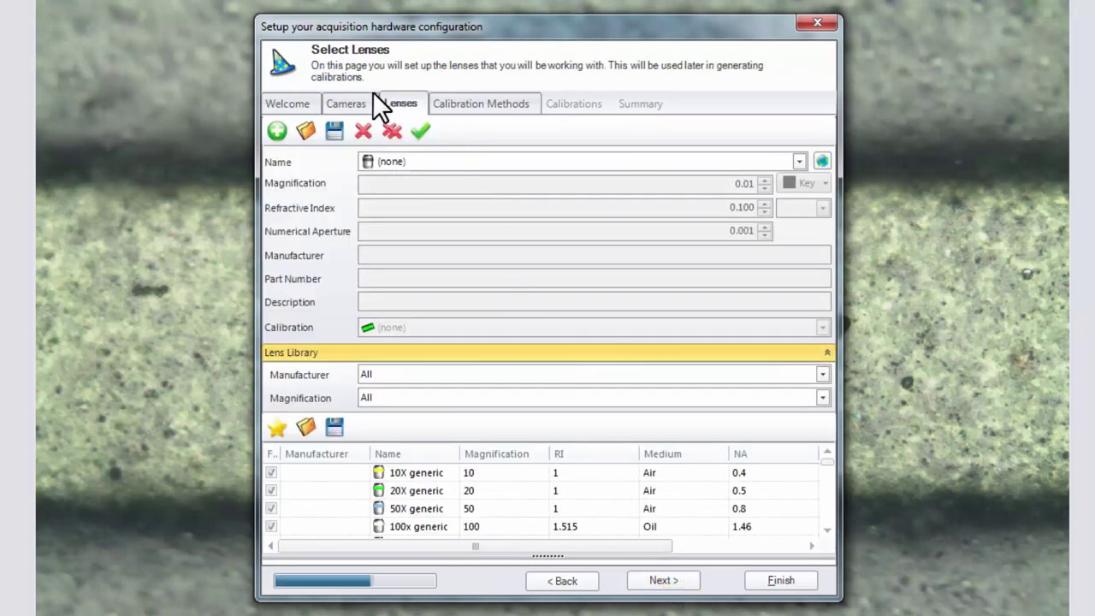
- Uncheck the 10X, 20X, 50X and 100x generic lenses in the Lens Library
{"action": "left_click", "coordinate": [271, 472]}
{"action": "left_click", "coordinate": [271, 490]}
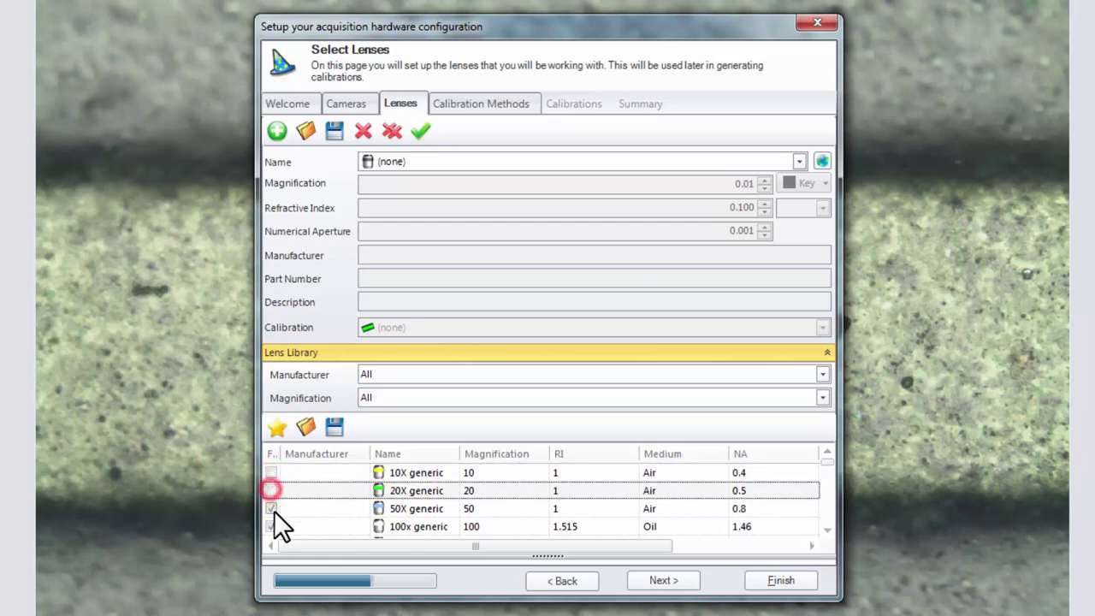
{"action": "left_click", "coordinate": [269, 508]}
{"action": "left_click", "coordinate": [269, 526]}
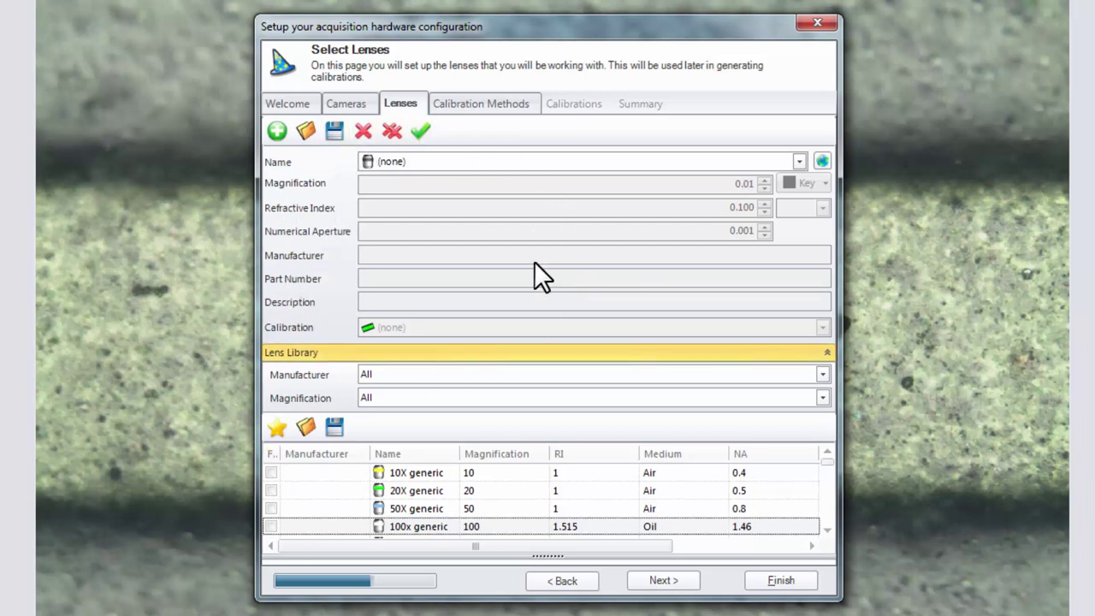
- Filter the lens library to Olympus 10X lenses and check UPLFLN 10XP
{"action": "left_click", "coordinate": [576, 374]}
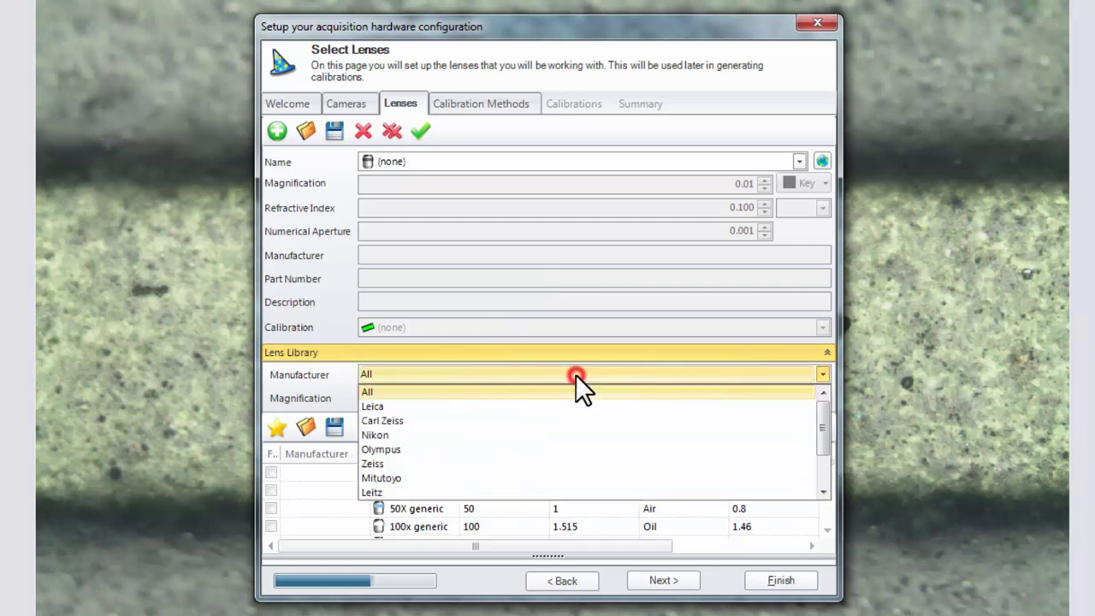
{"action": "left_click", "coordinate": [405, 450]}
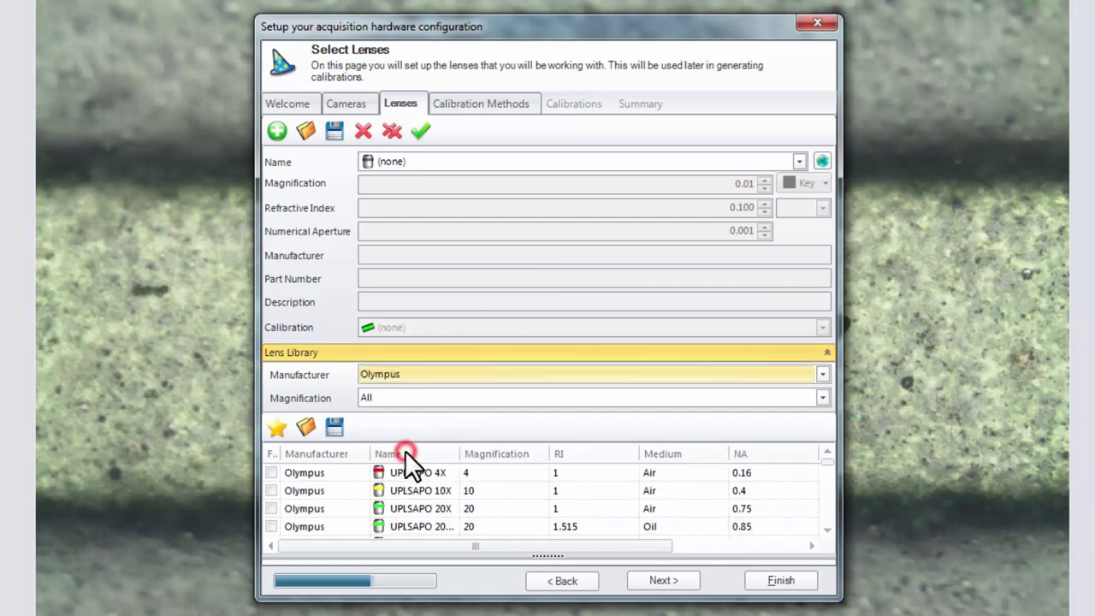
{"action": "left_click", "coordinate": [452, 399]}
{"action": "scroll", "coordinate": [427, 467], "scroll_direction": "down", "scroll_amount": 1}
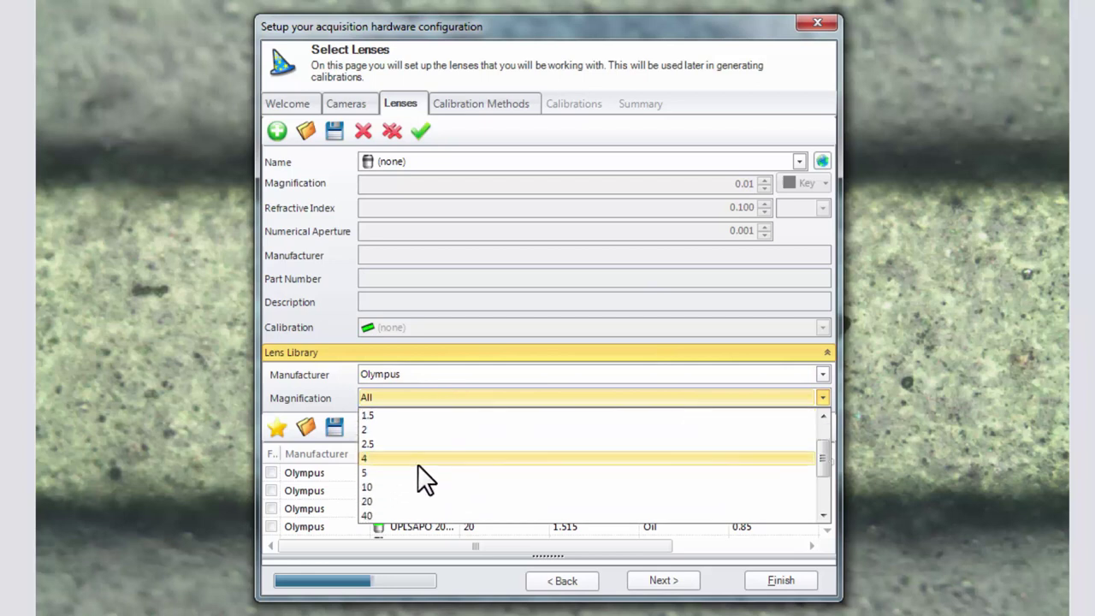
{"action": "left_click", "coordinate": [396, 484]}
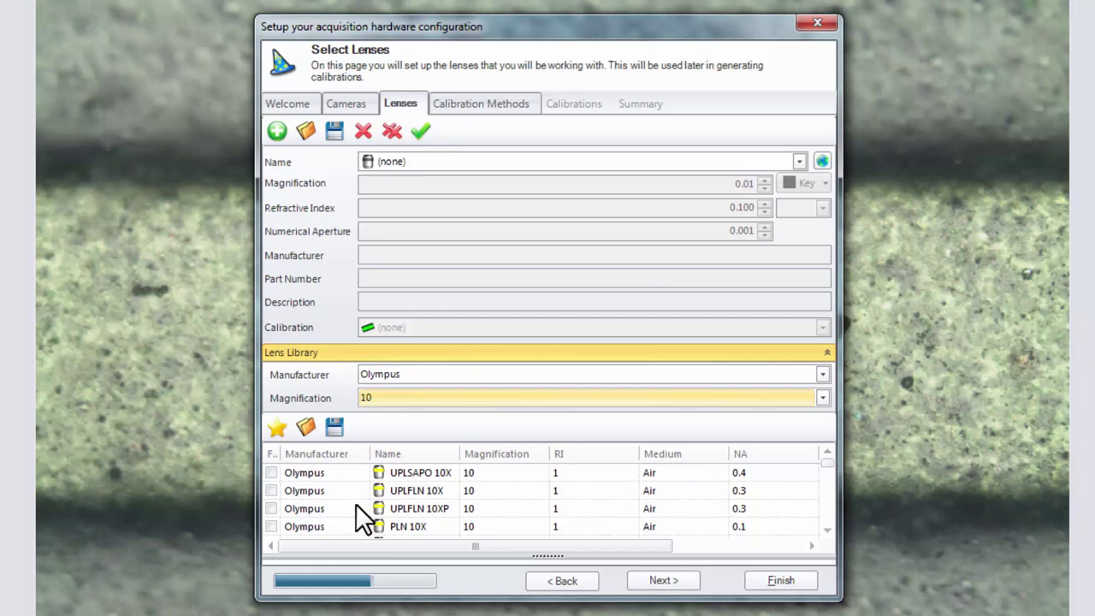
{"action": "left_click", "coordinate": [273, 507]}
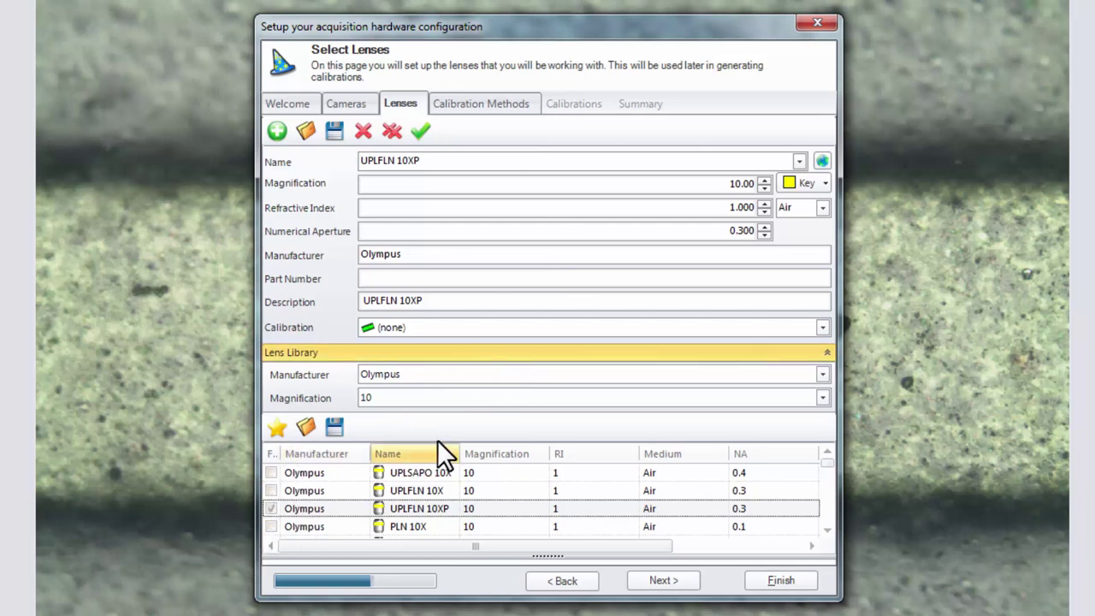
- Add a new lens entry and advance to the calibration method page
{"action": "left_click", "coordinate": [799, 162]}
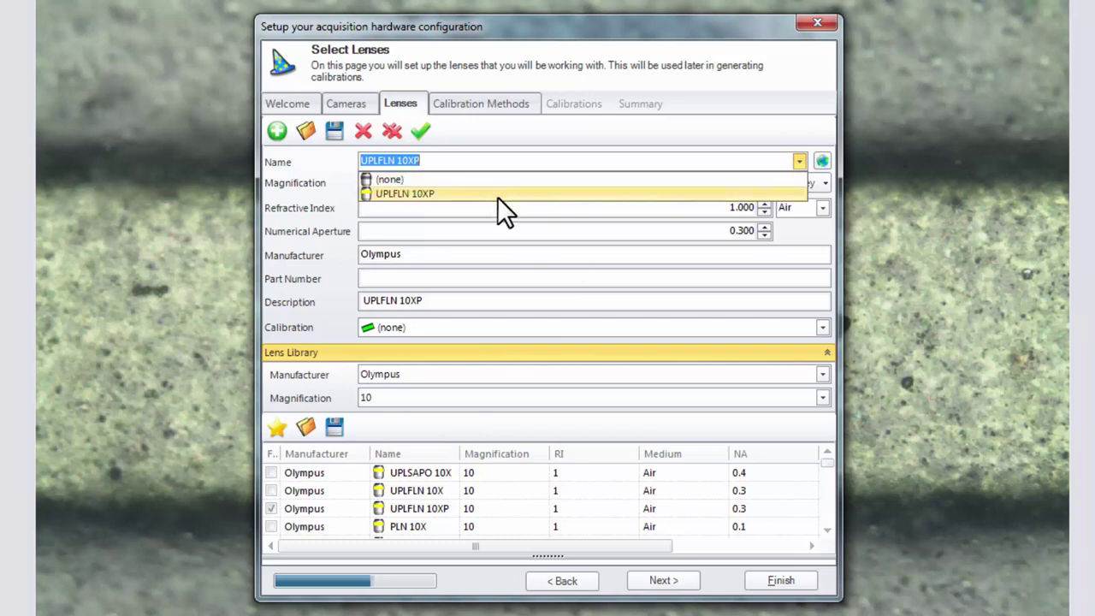
{"action": "left_click", "coordinate": [472, 130]}
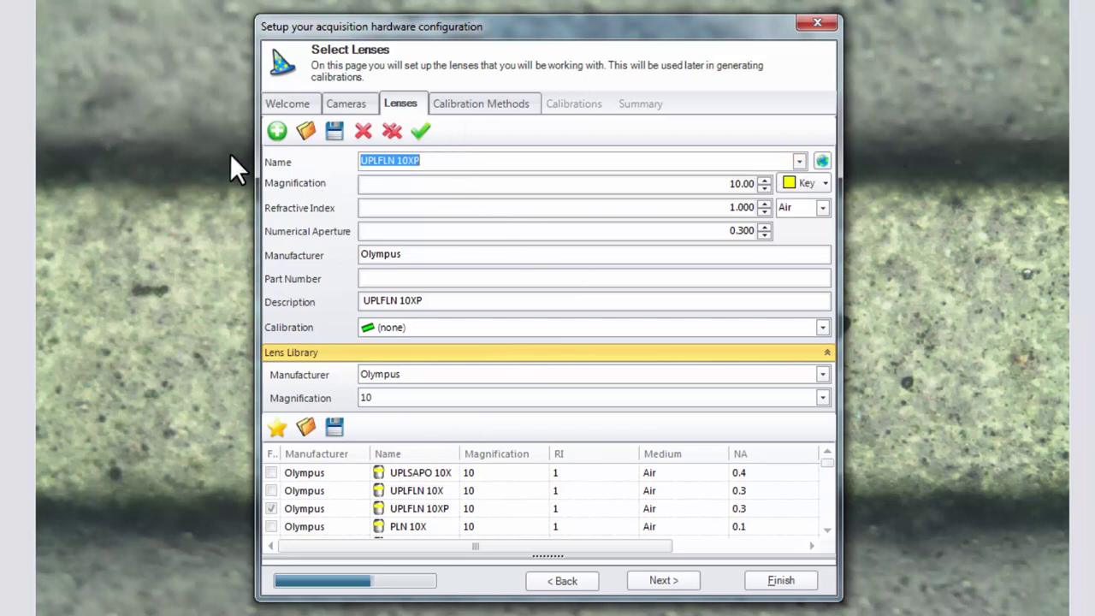
{"action": "left_click", "coordinate": [278, 131]}
{"action": "left_click", "coordinate": [683, 581]}
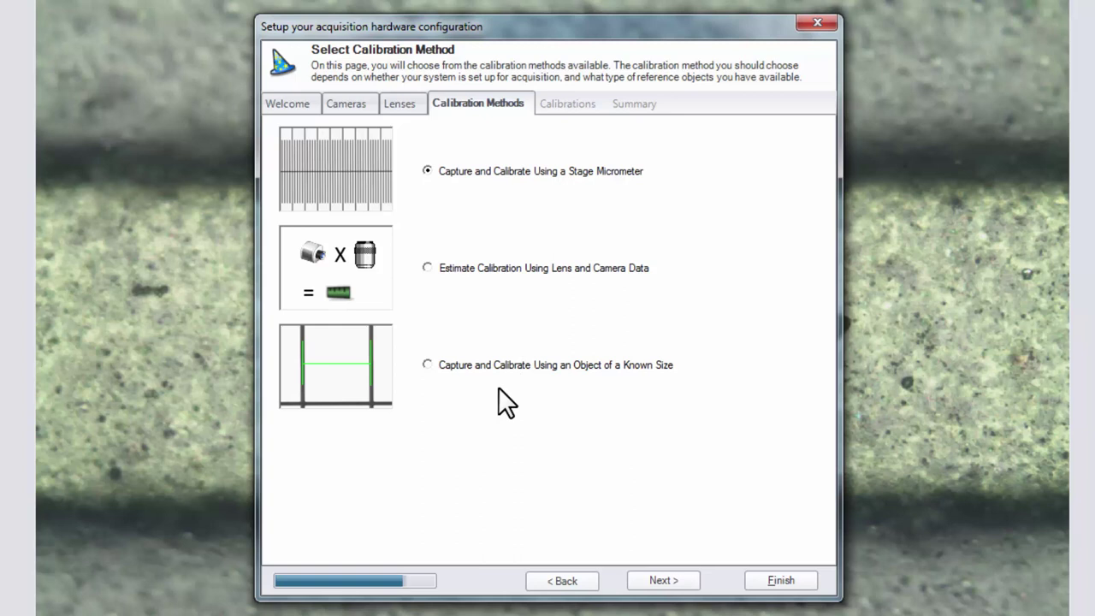
- Choose 'Estimate Calibration Using Lens and Camera Data' and proceed to Generate Calibrations
{"action": "left_click", "coordinate": [428, 267]}
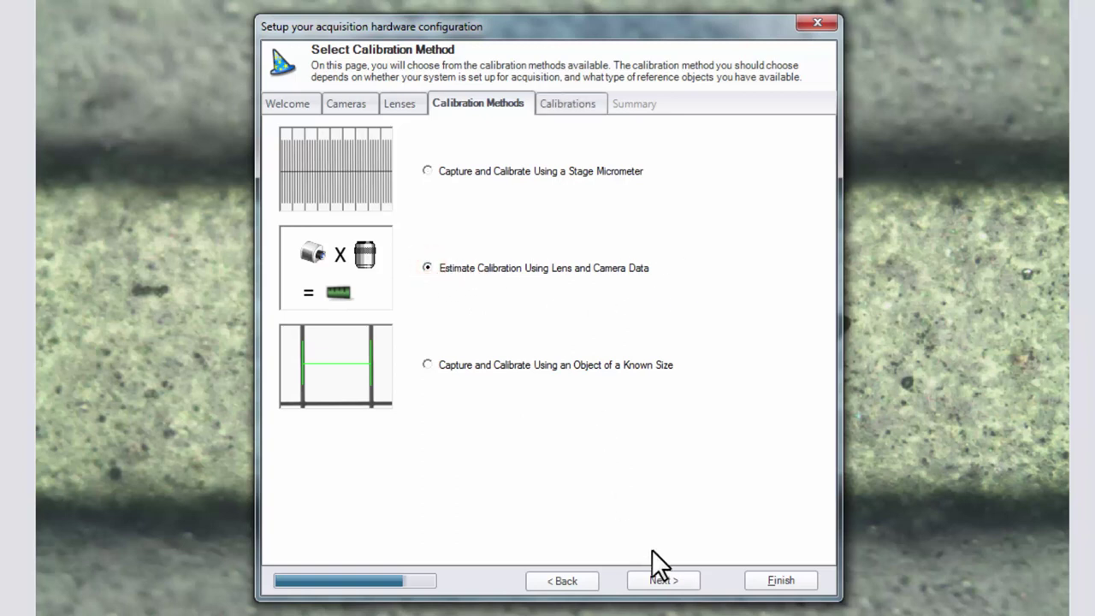
{"action": "left_click", "coordinate": [676, 579]}
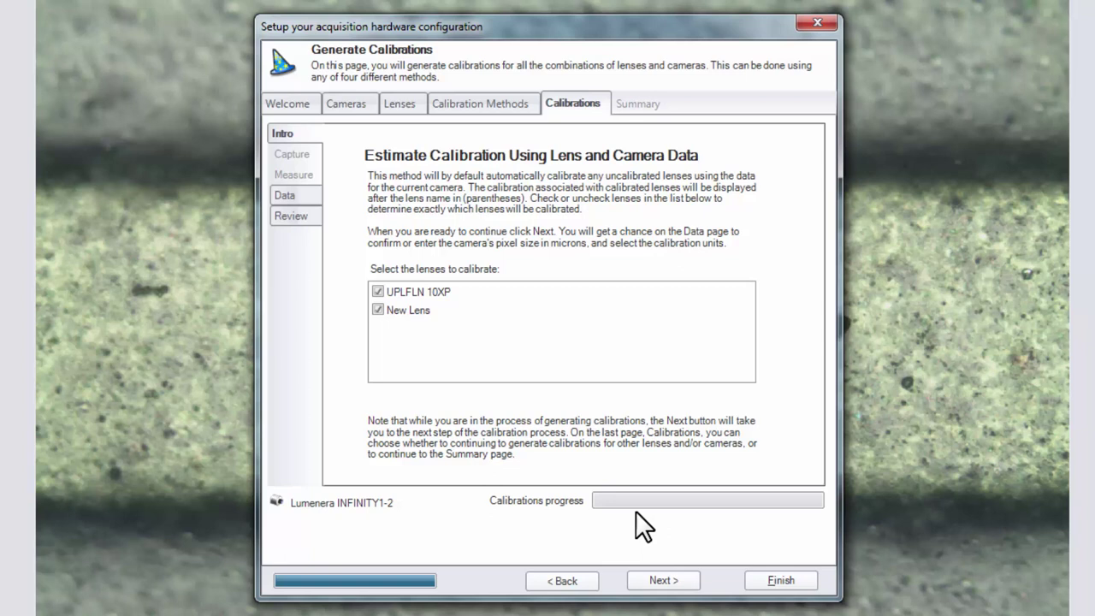
- Exclude New Lens, then generate the calibration with 4.2 µm pixel size in micrometers
{"action": "left_click", "coordinate": [378, 310]}
{"action": "left_click", "coordinate": [666, 582]}
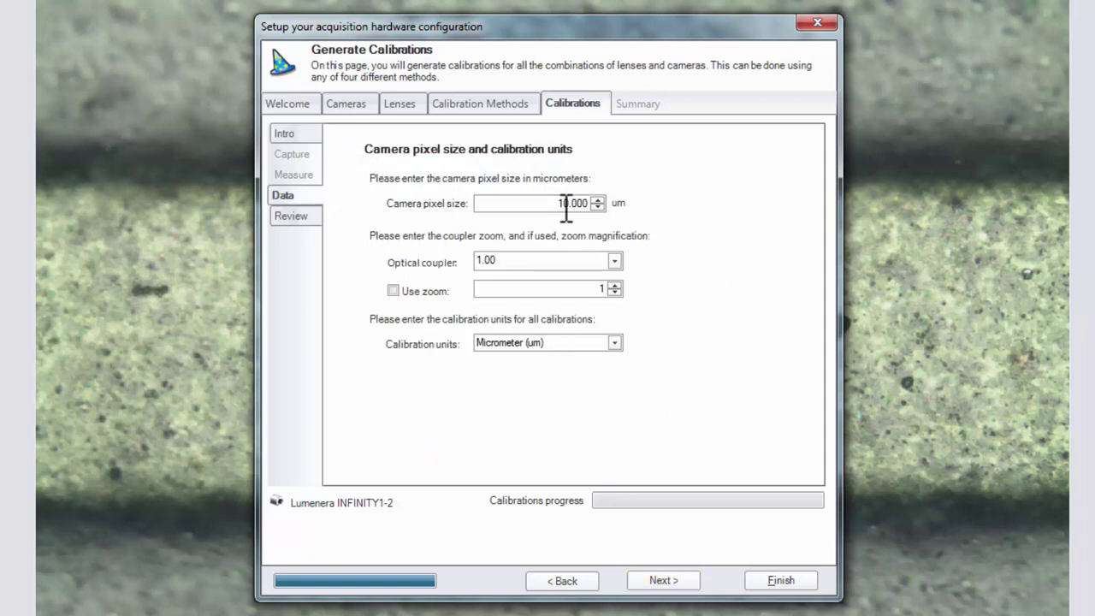
{"action": "left_click_drag", "start_coordinate": [546, 205], "coordinate": [630, 202]}
{"action": "type", "text": "4.2"}
{"action": "left_click", "coordinate": [598, 202]}
{"action": "left_click", "coordinate": [613, 343]}
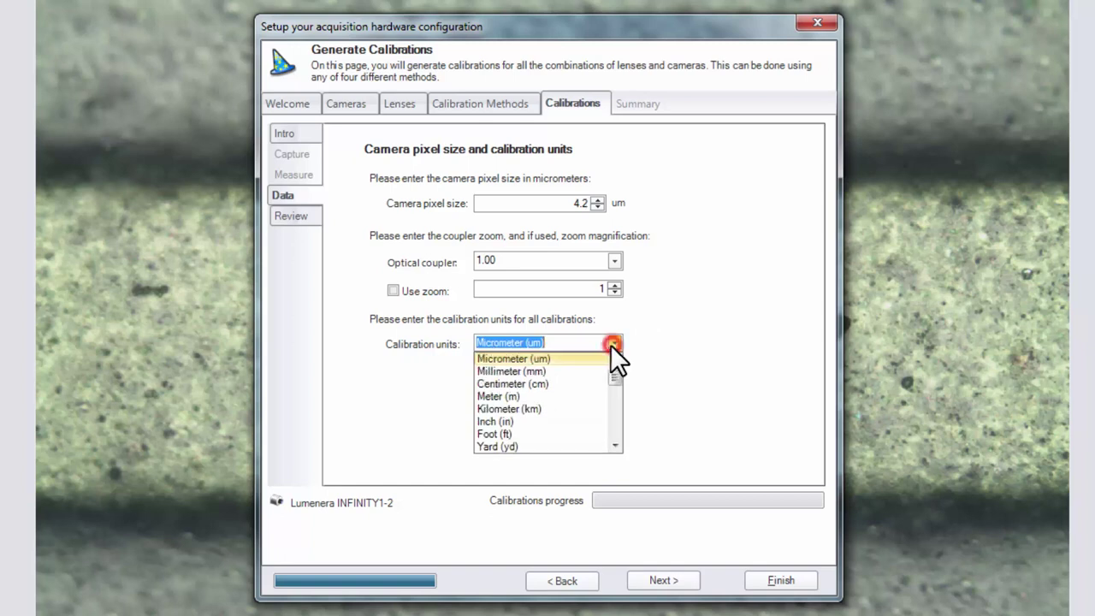
{"action": "left_click", "coordinate": [668, 366]}
{"action": "left_click", "coordinate": [667, 579]}
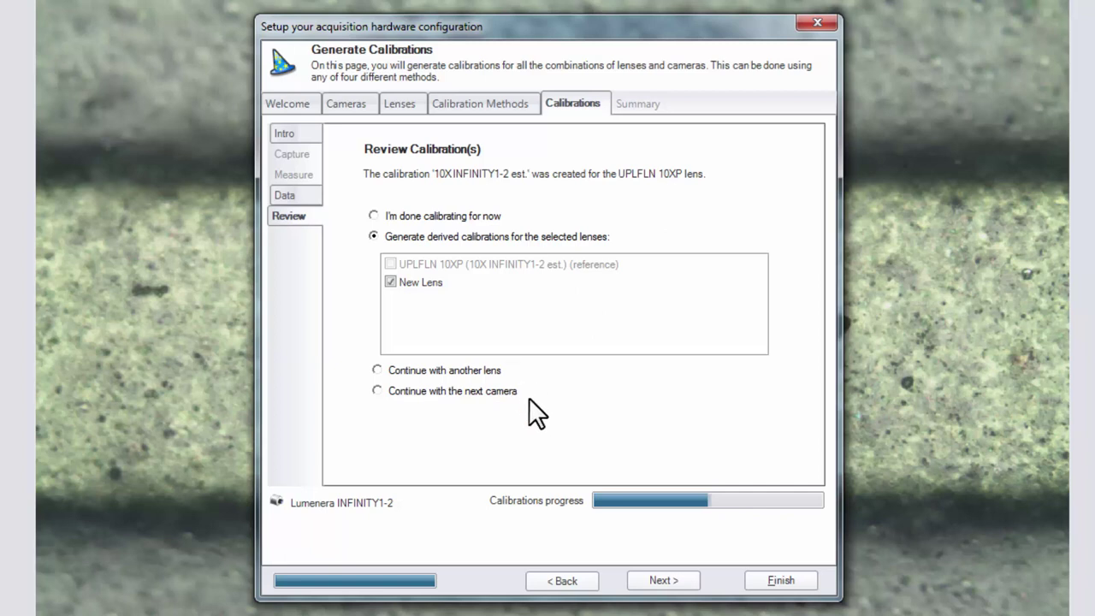
- Select 'I'm done calibrating for now' and continue to the Summary
{"action": "left_click", "coordinate": [374, 215]}
{"action": "left_click", "coordinate": [668, 580]}
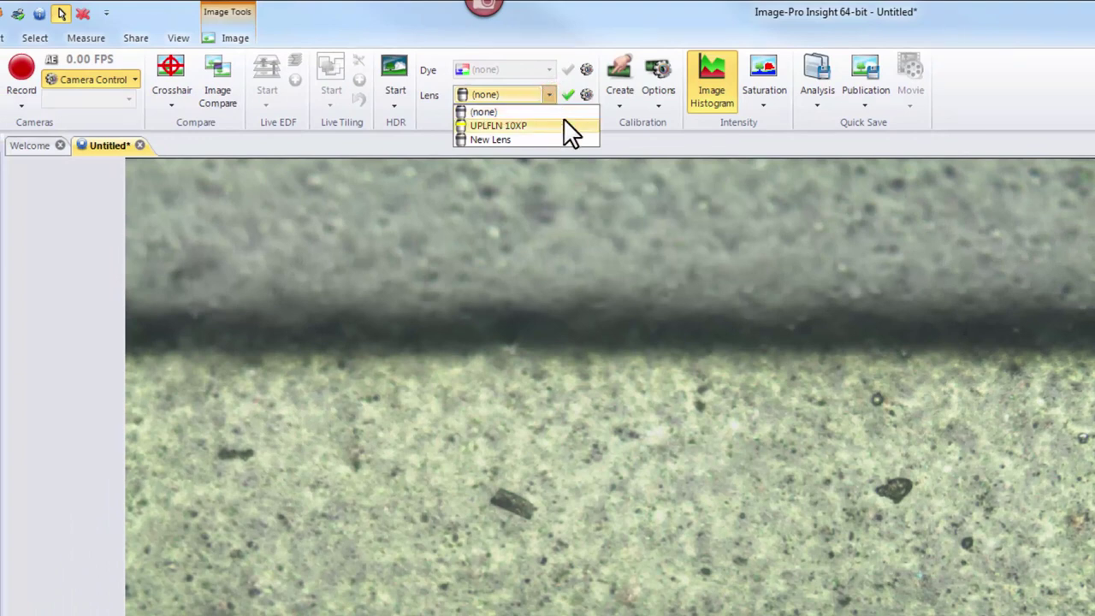
- Choose UPLFLN 10XP in the Optical Characteristics lens dropdown for the Untitled image
{"action": "left_click", "coordinate": [543, 126]}
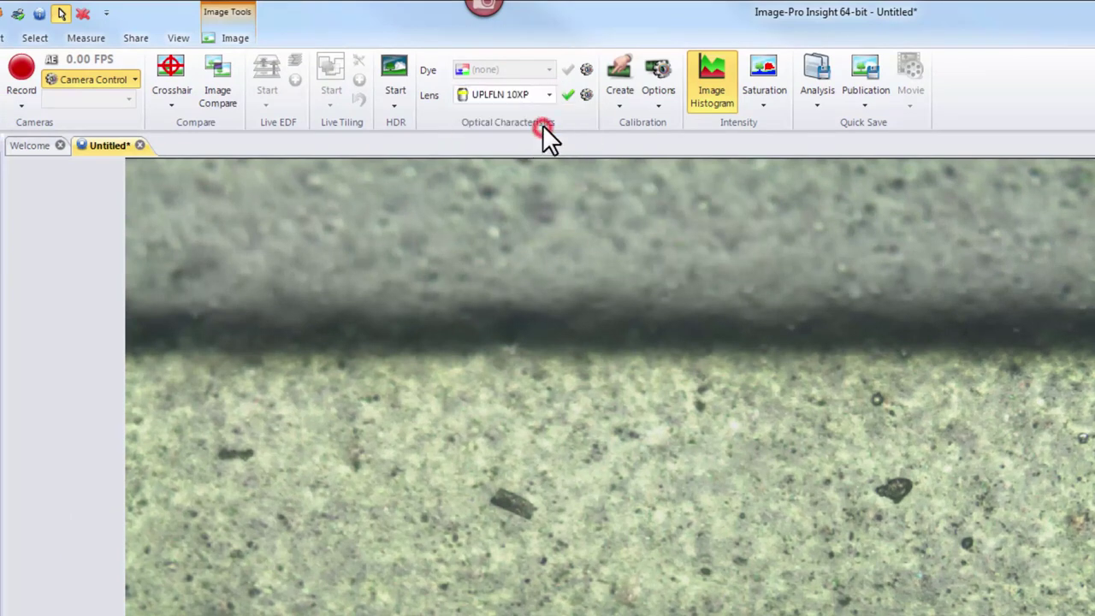